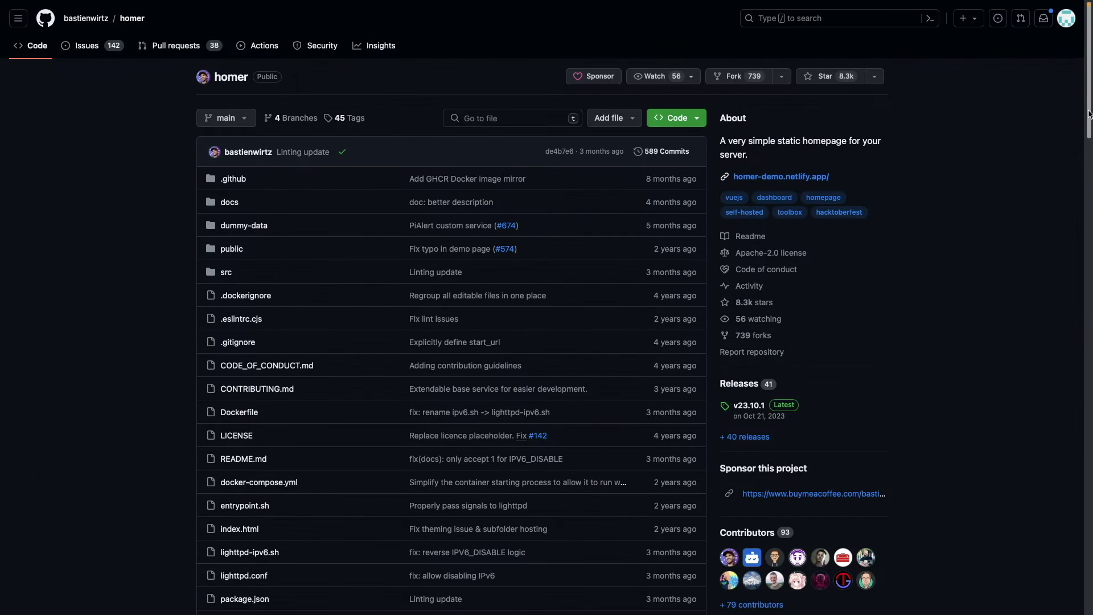
Switch Homer's Routers, NAS and Proxmox groups to stacked rows and cycle the colour theme twice.
drag(1089, 114, 1080, 264)
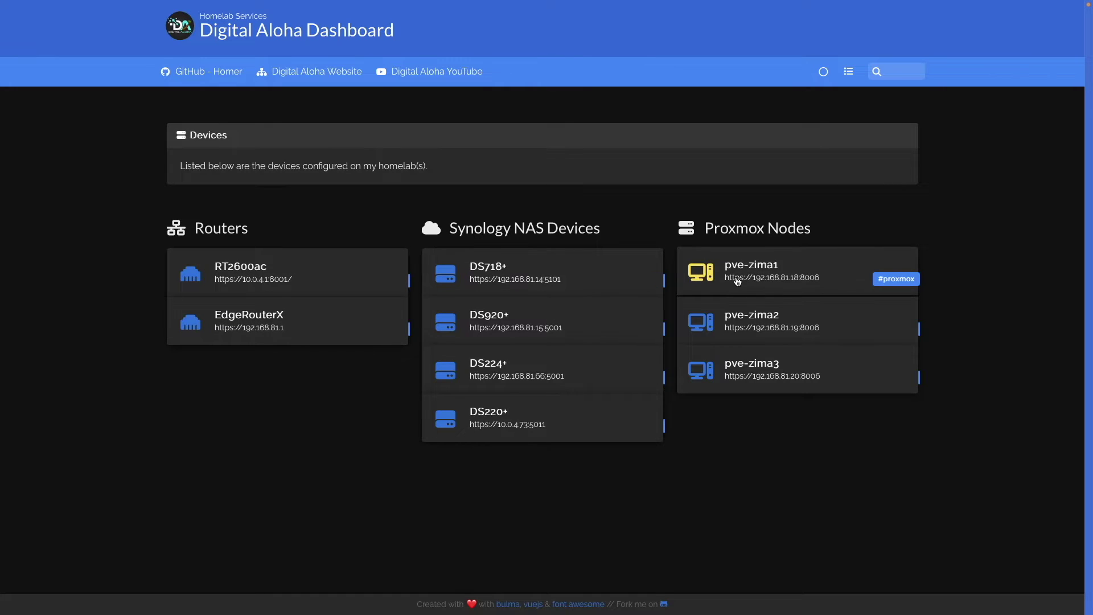
click(845, 77)
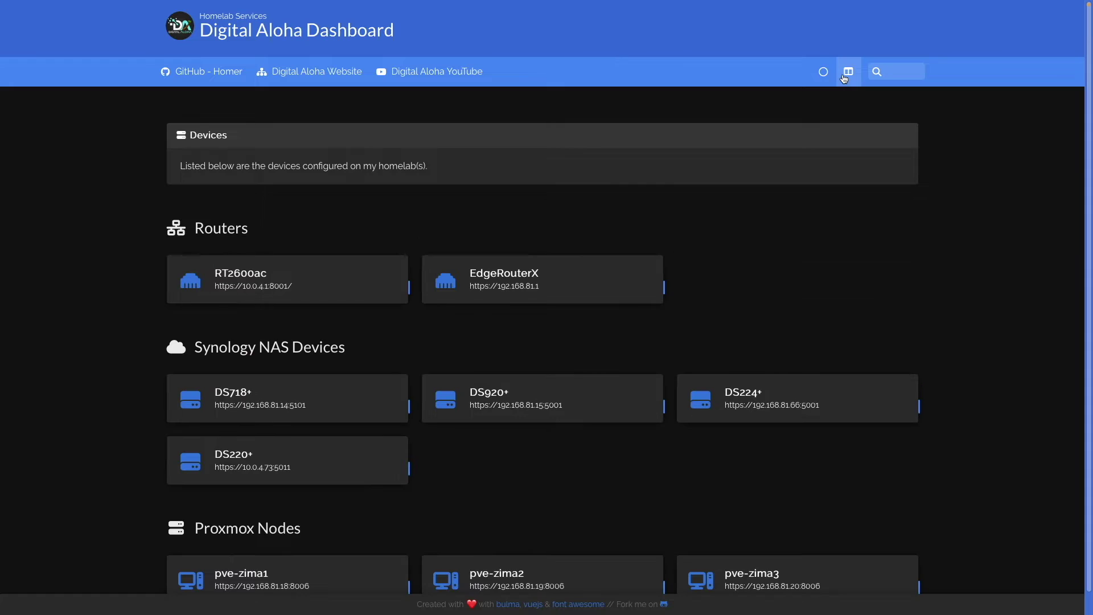
click(824, 75)
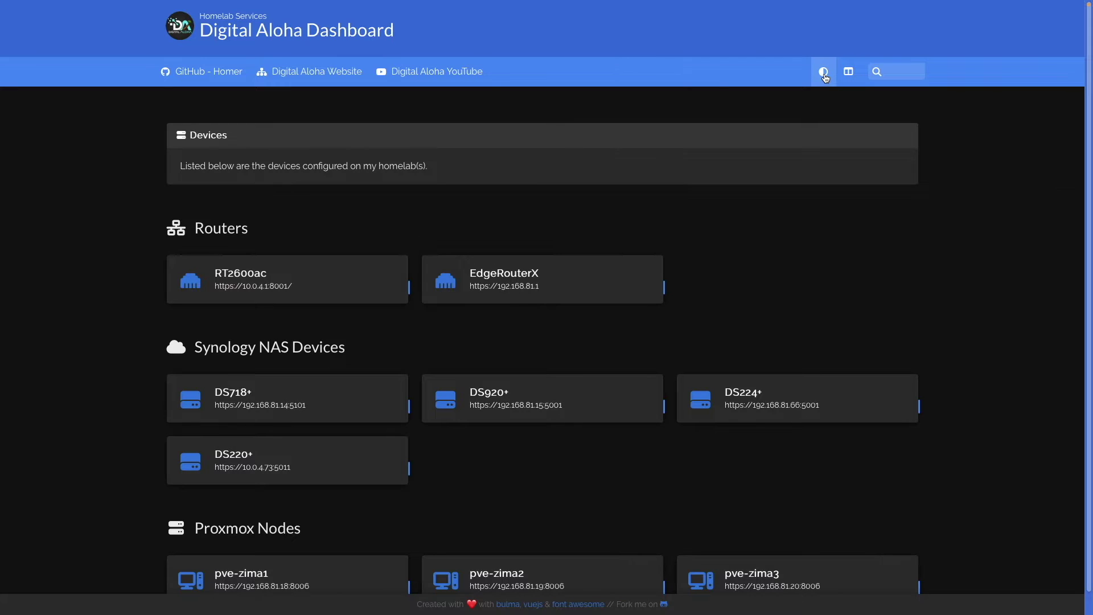
click(824, 74)
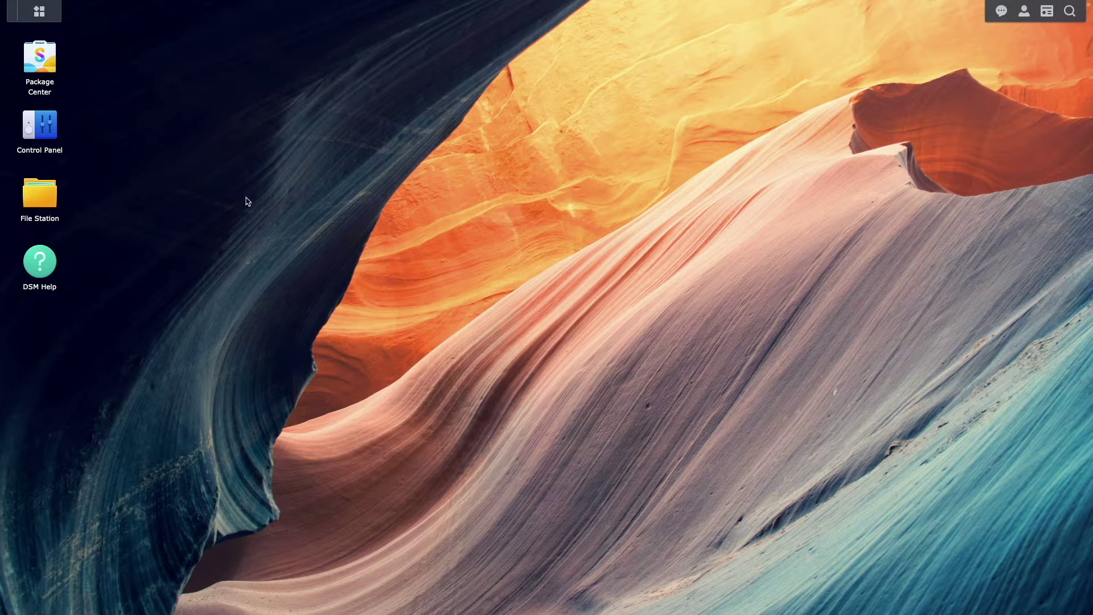
click(51, 69)
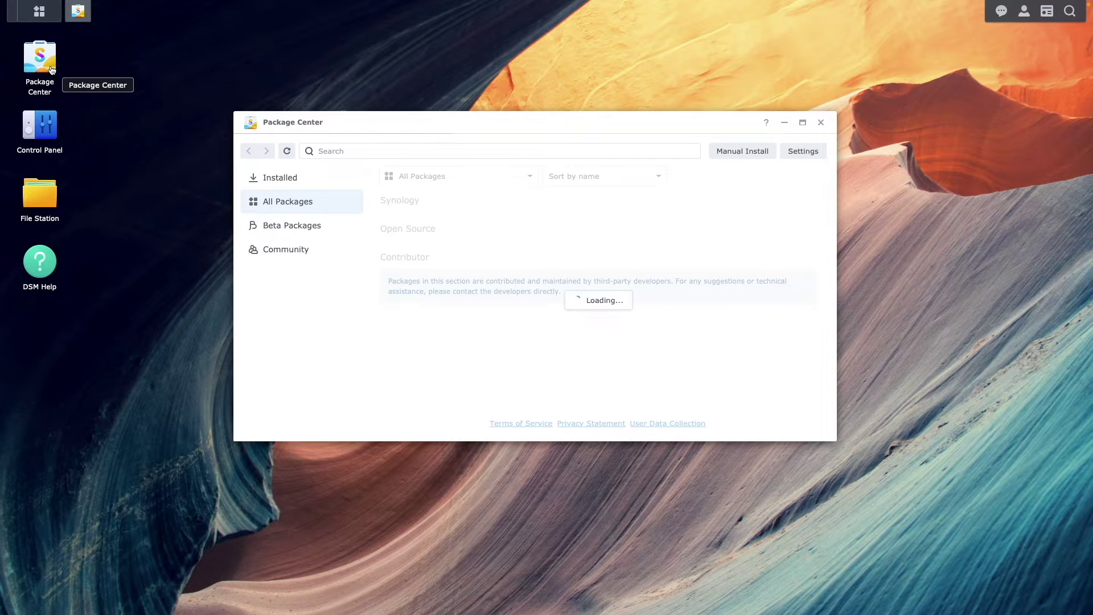
click(312, 183)
scroll(645, 364, down, 5)
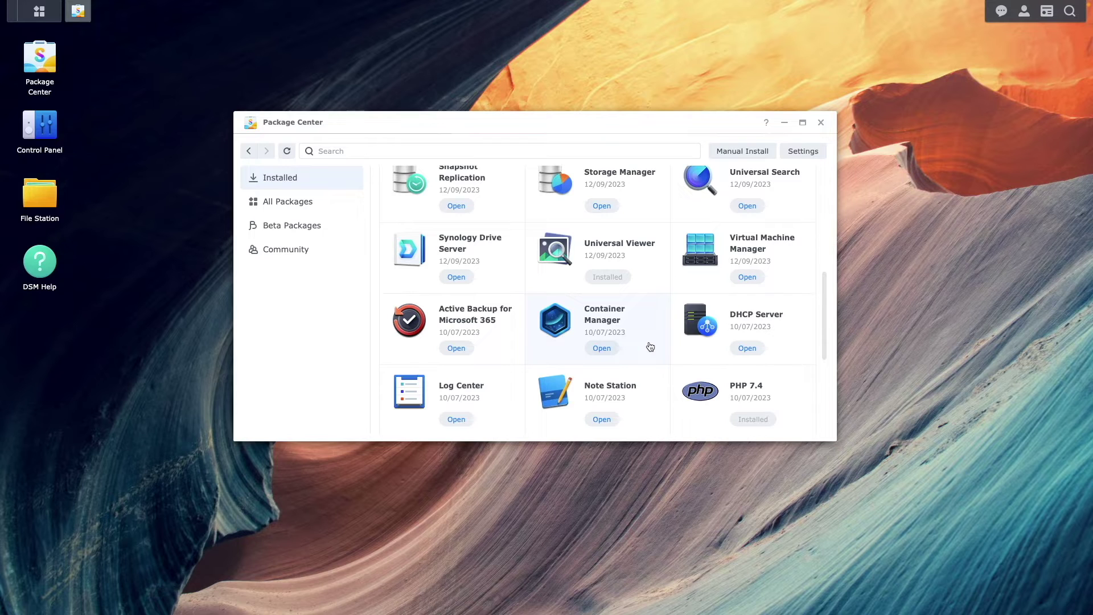
click(820, 123)
click(47, 204)
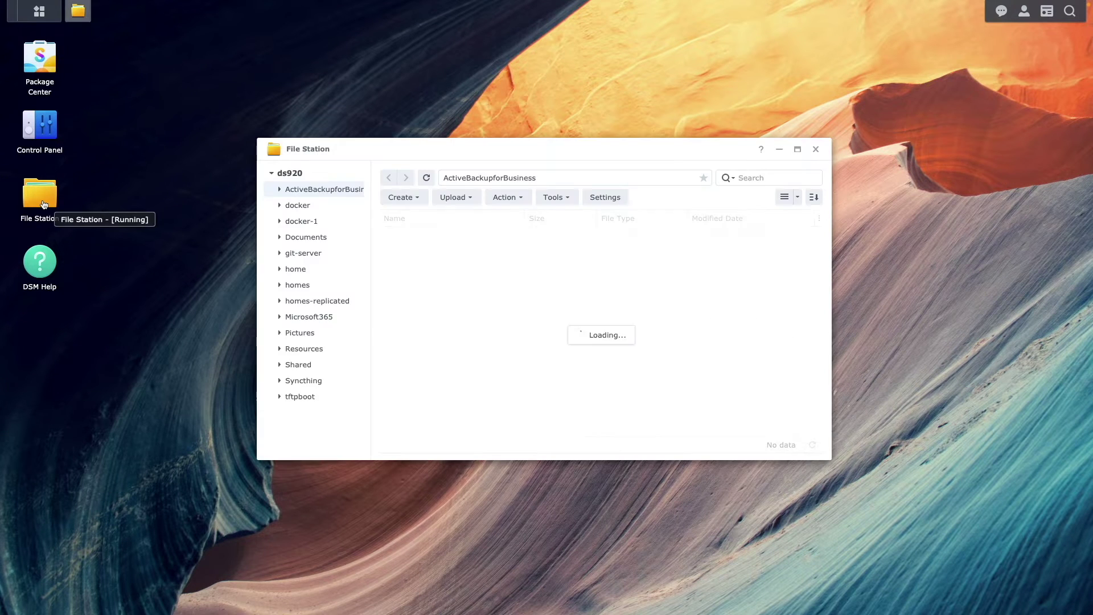
Create a folder named 'homer' in the docker share.
click(294, 206)
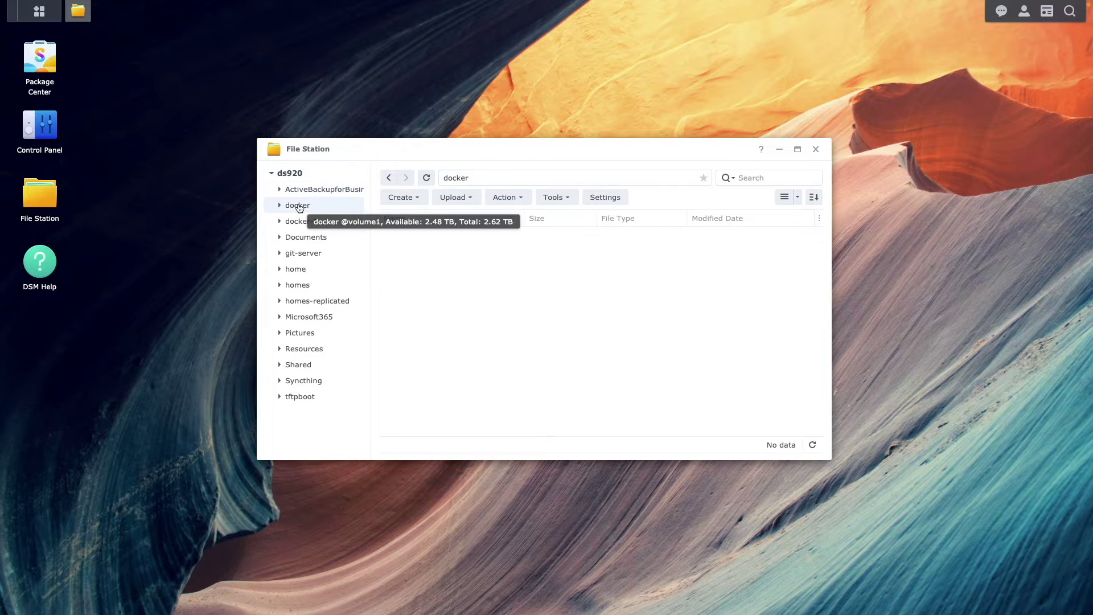
click(407, 200)
click(417, 218)
text(homer)
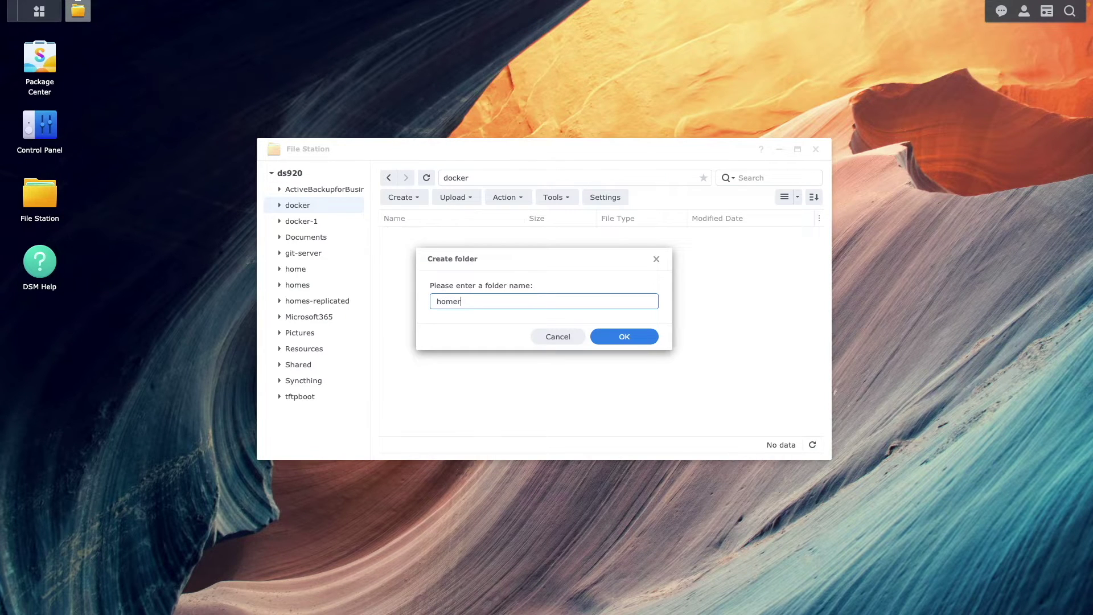
click(610, 337)
Create a 'data' folder inside homer, then close File Station.
double_click(501, 236)
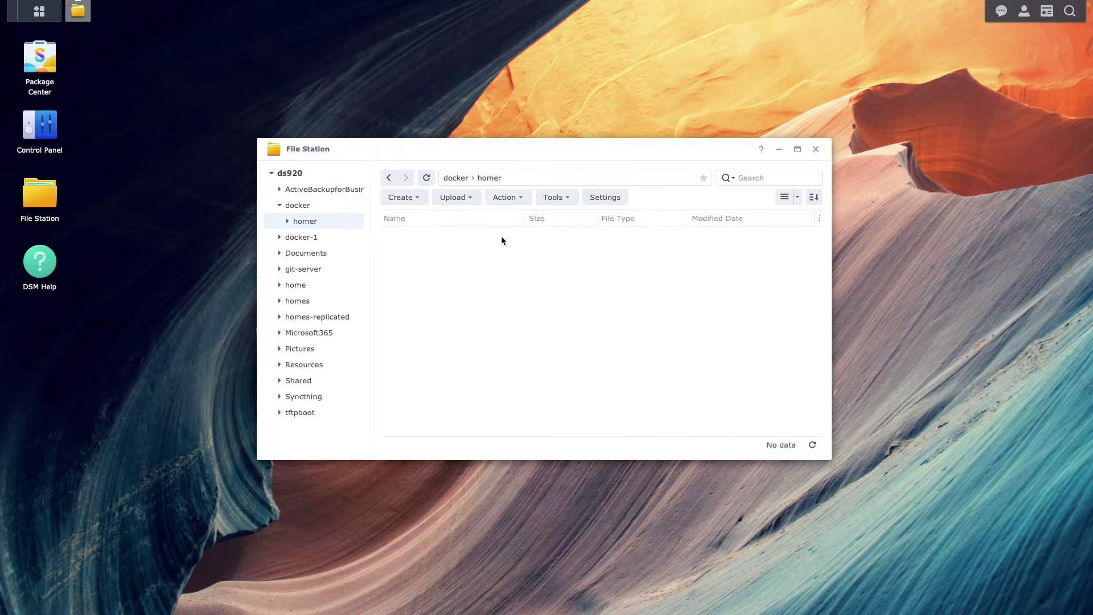
click(419, 201)
click(421, 219)
text(data)
click(597, 333)
click(816, 150)
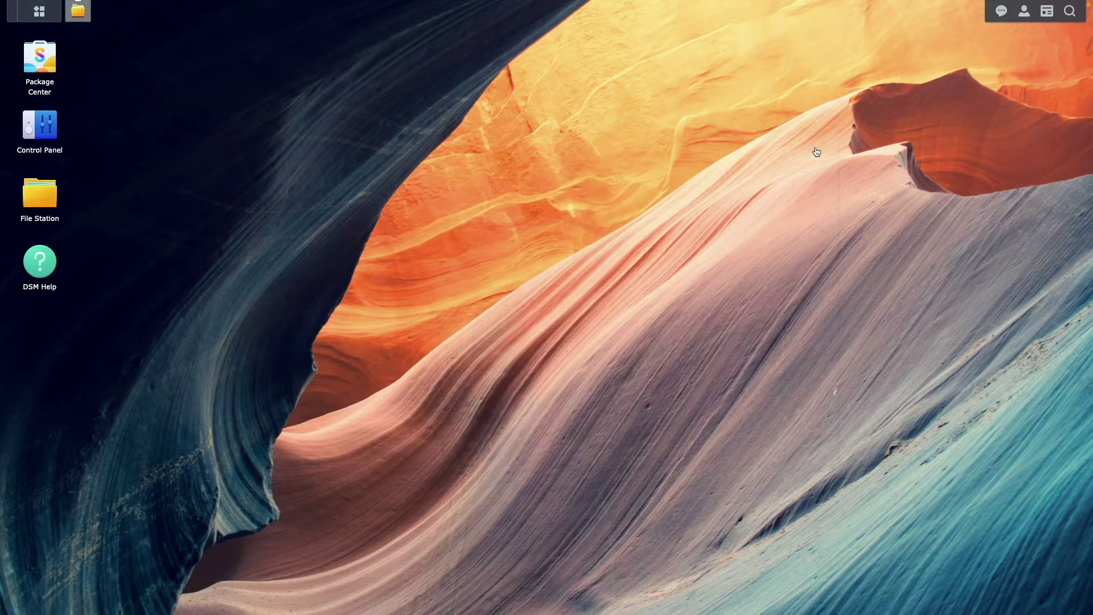
Enable the SSH service on port 22 under Terminal & SNMP and apply the change.
click(62, 135)
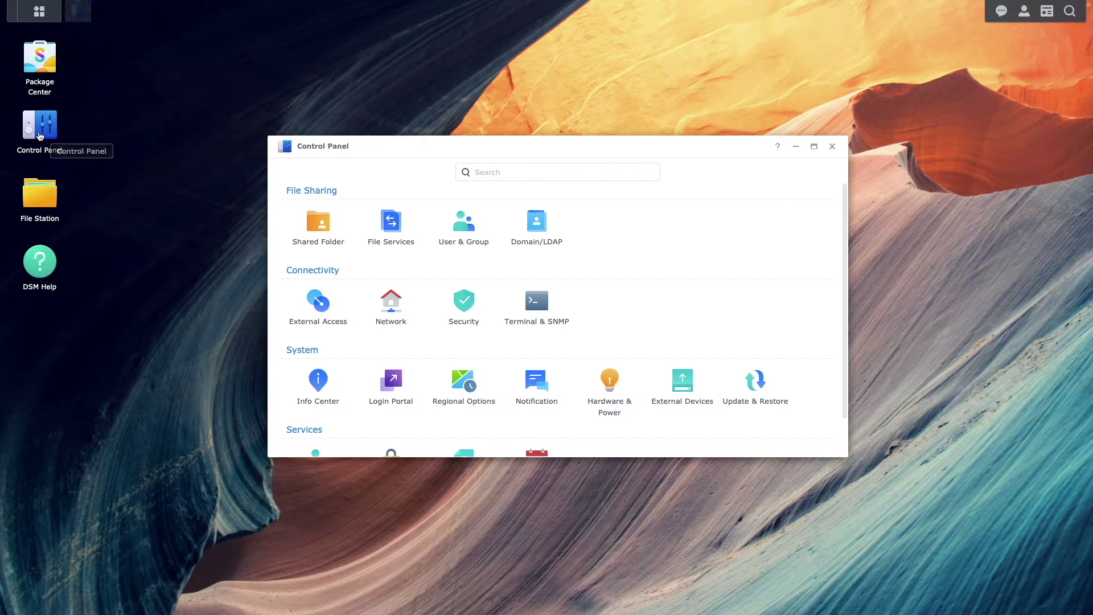
click(518, 299)
click(470, 251)
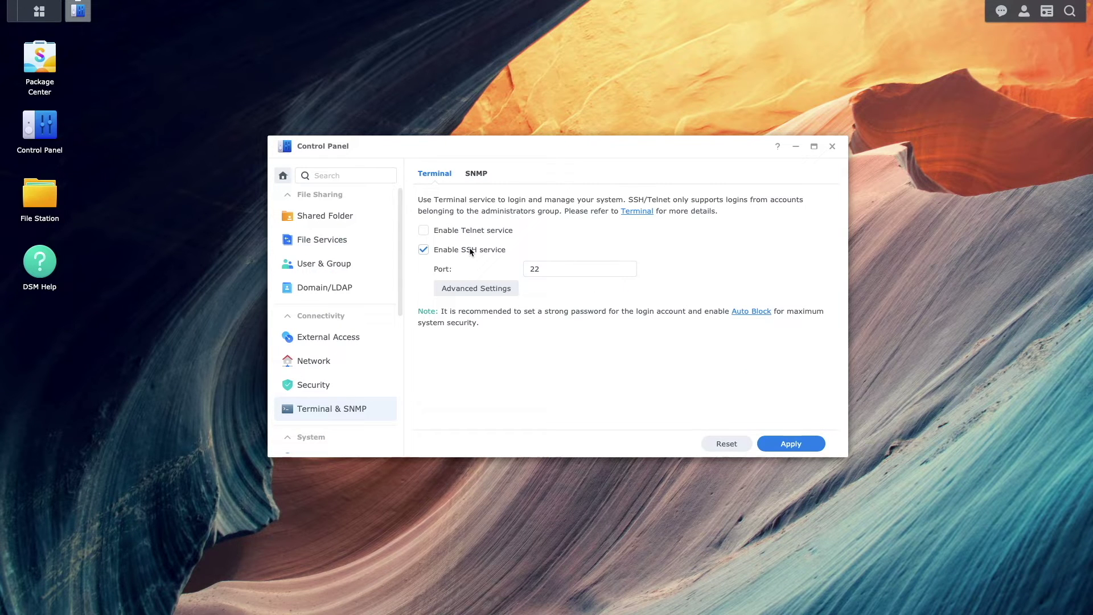
click(771, 444)
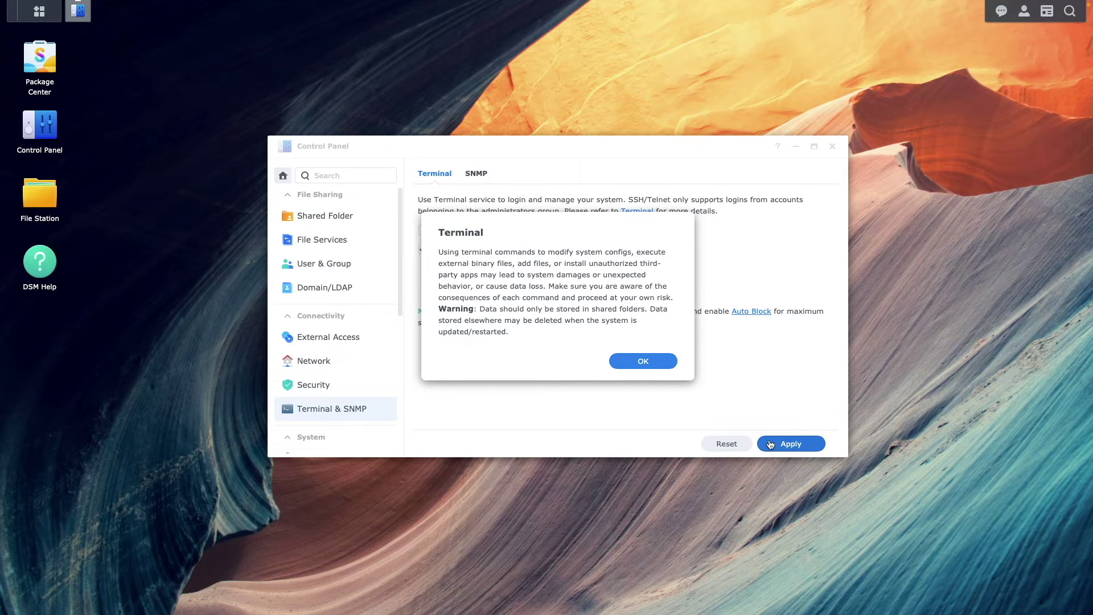
click(660, 364)
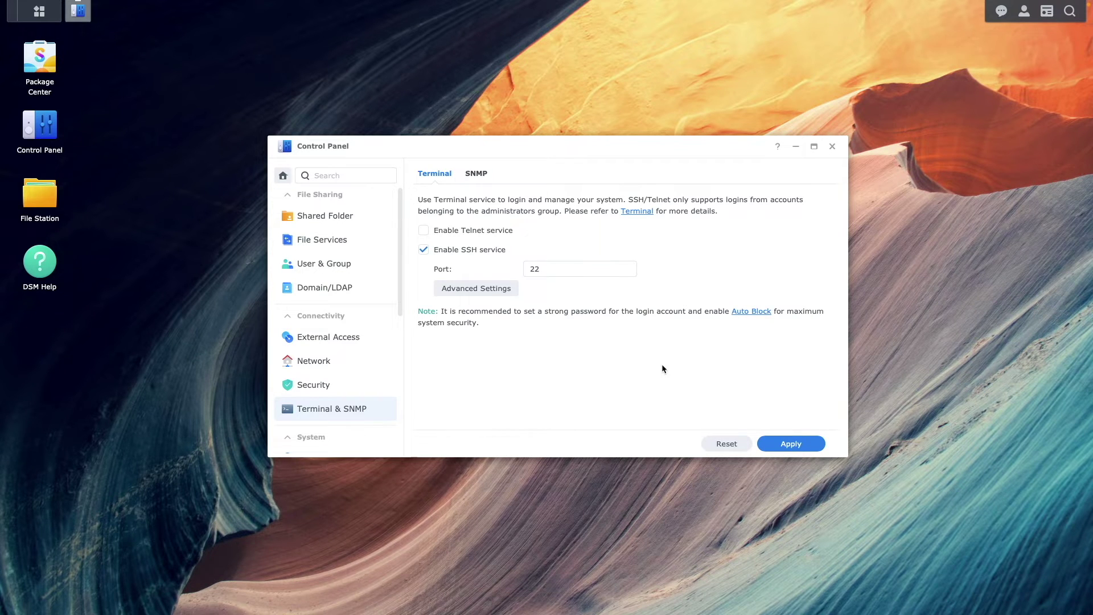
click(832, 146)
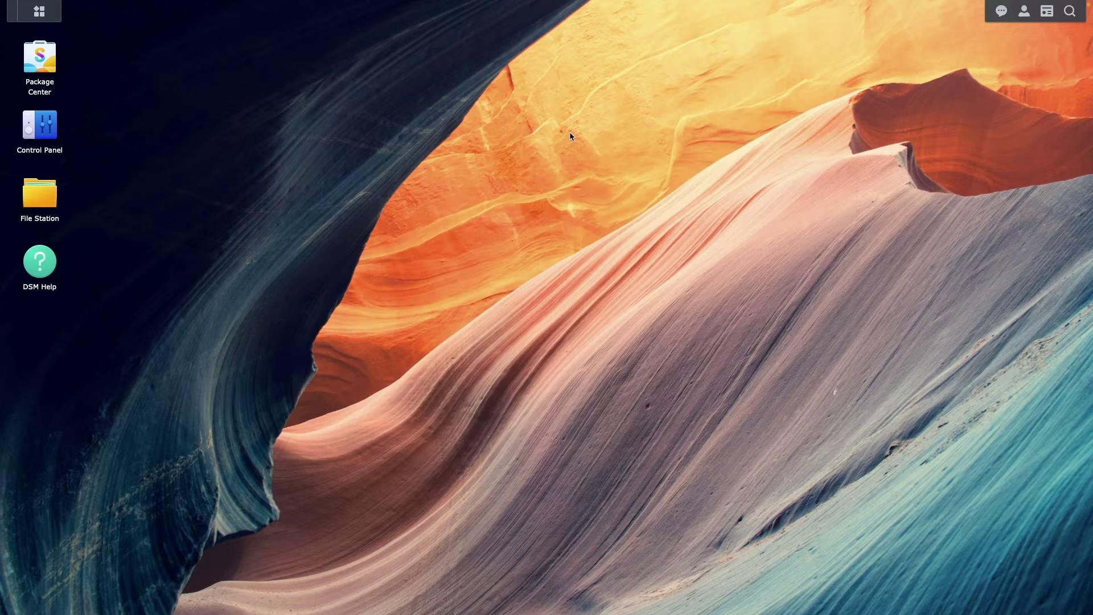
Start a new Container Manager project named homer.
click(49, 19)
click(493, 273)
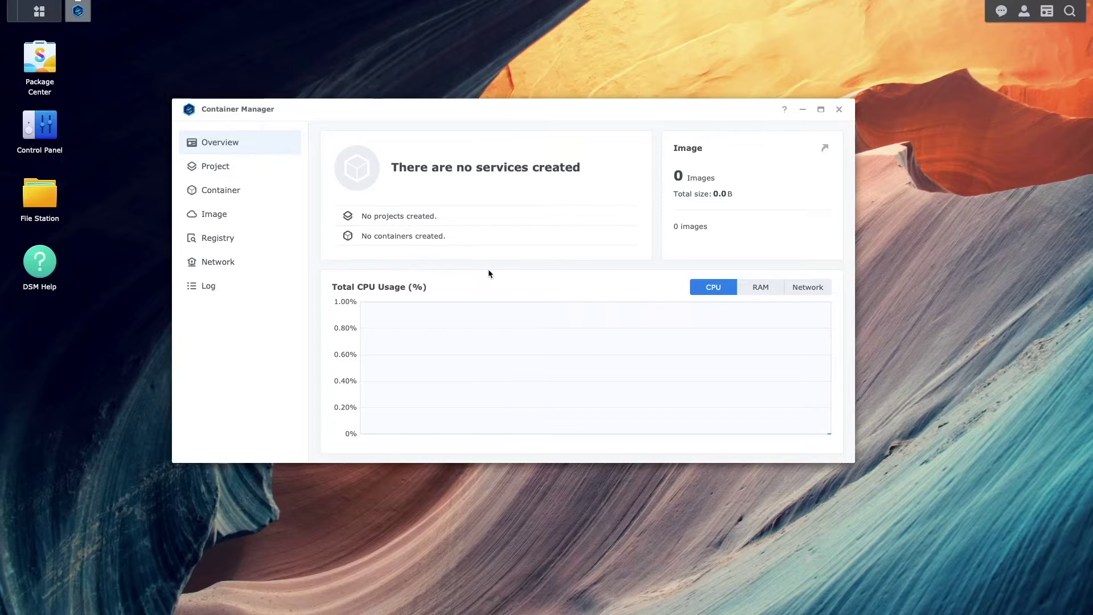
click(287, 172)
click(570, 343)
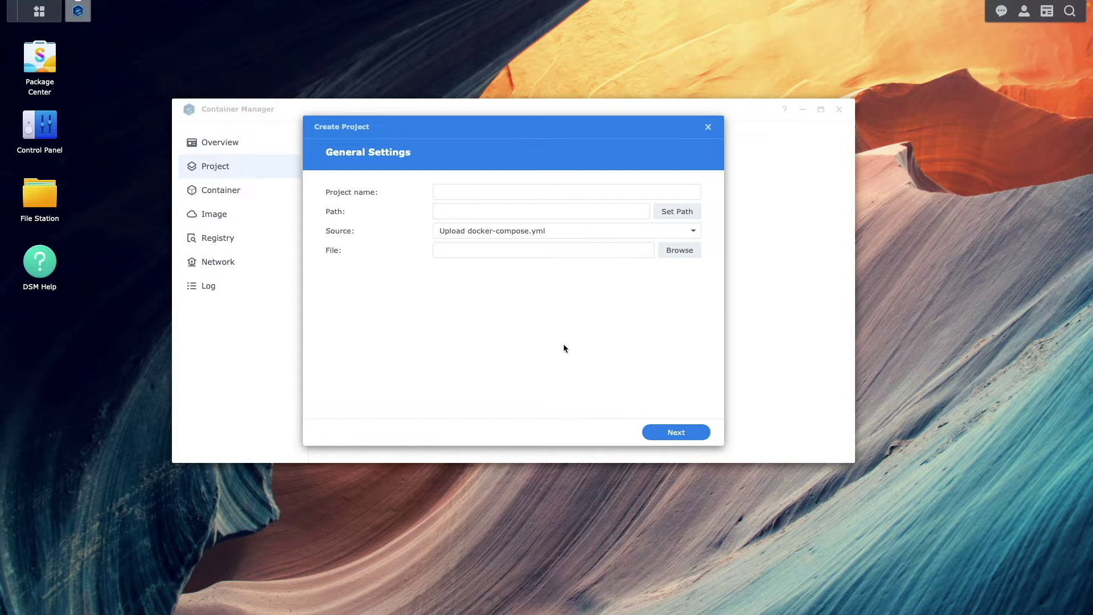
click(477, 195)
text(homer)
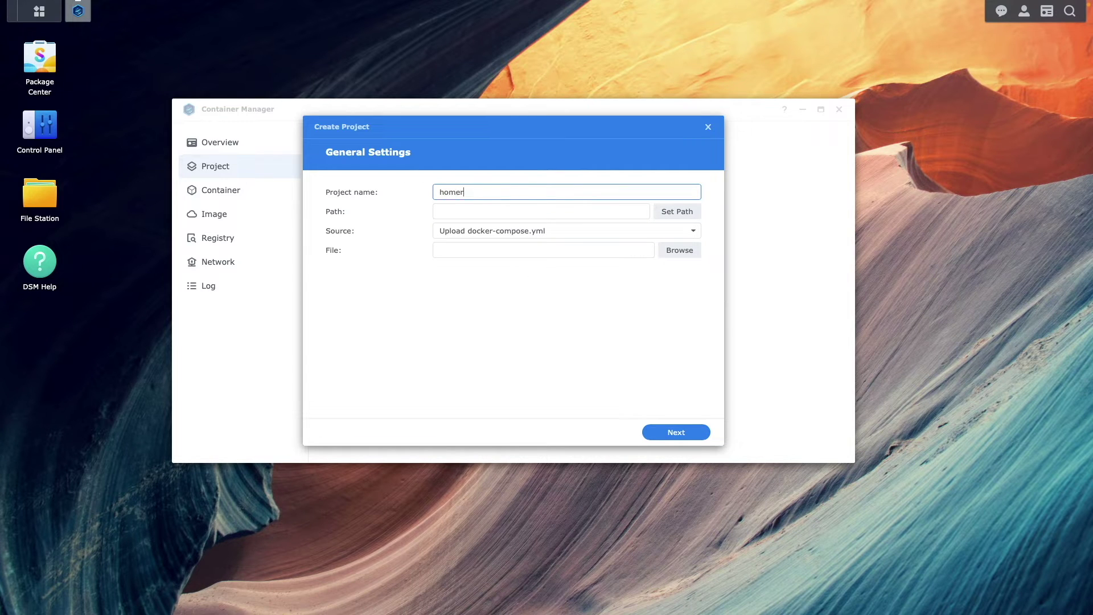
Set the project path to /docker/homer and choose to create a new docker-compose.yml.
click(665, 212)
click(411, 195)
click(435, 212)
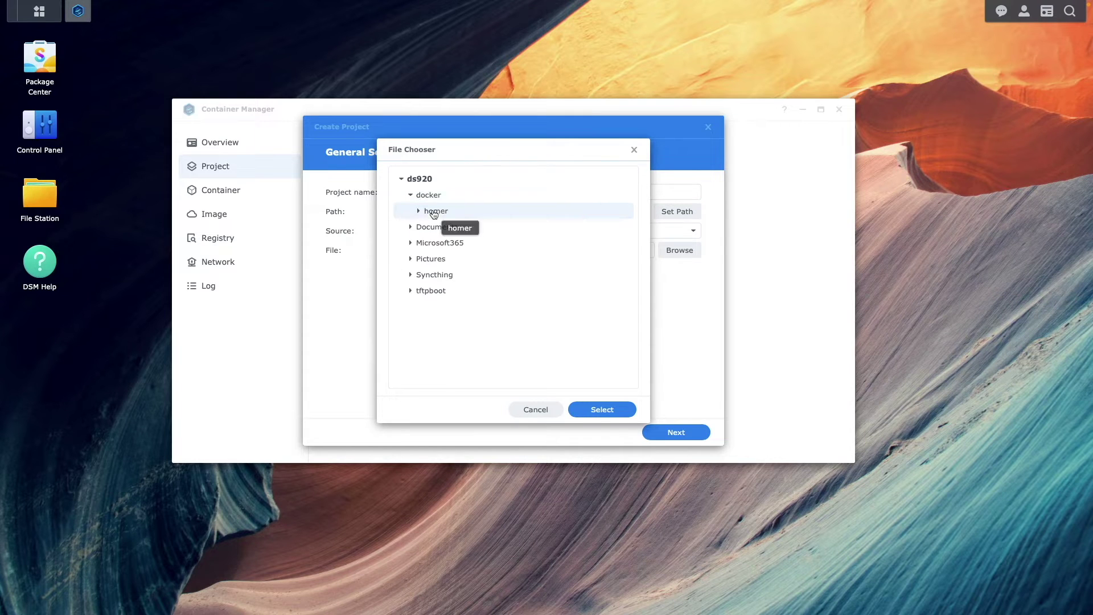
click(586, 410)
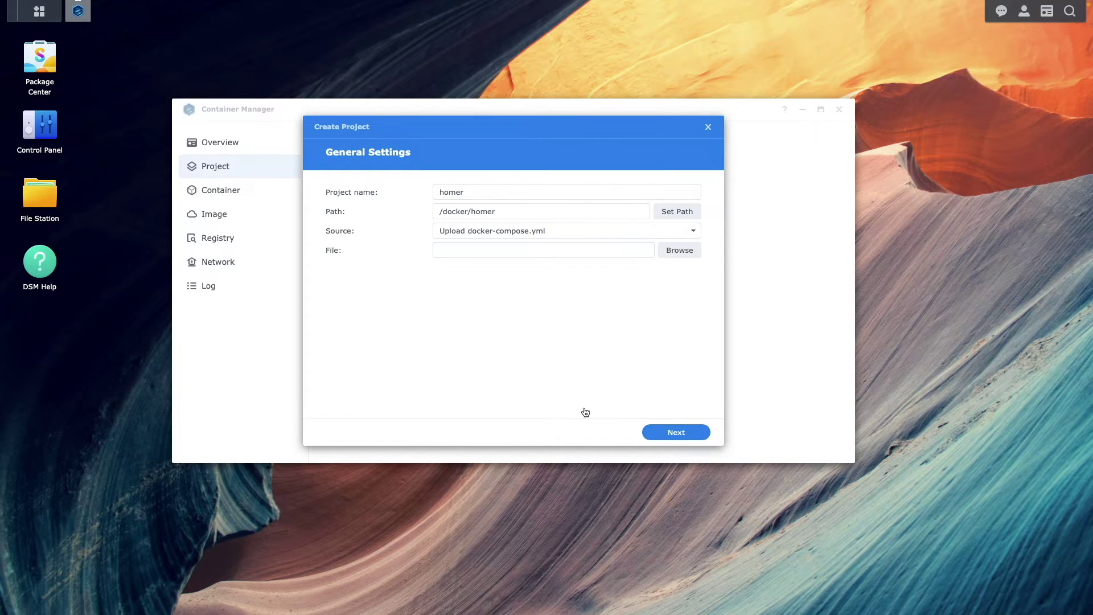
click(678, 231)
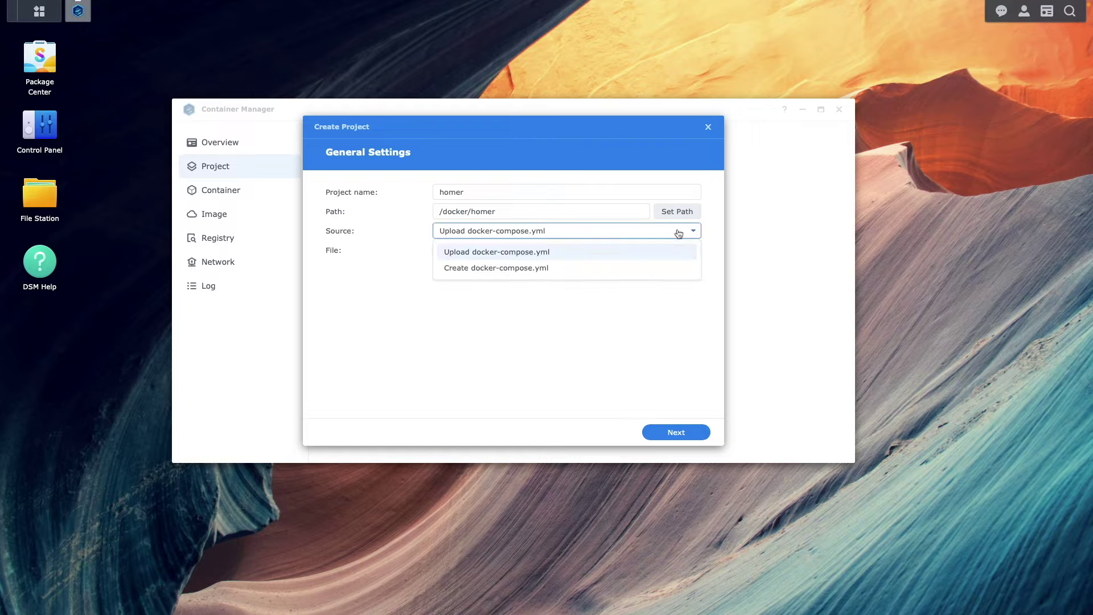
click(611, 268)
click(601, 284)
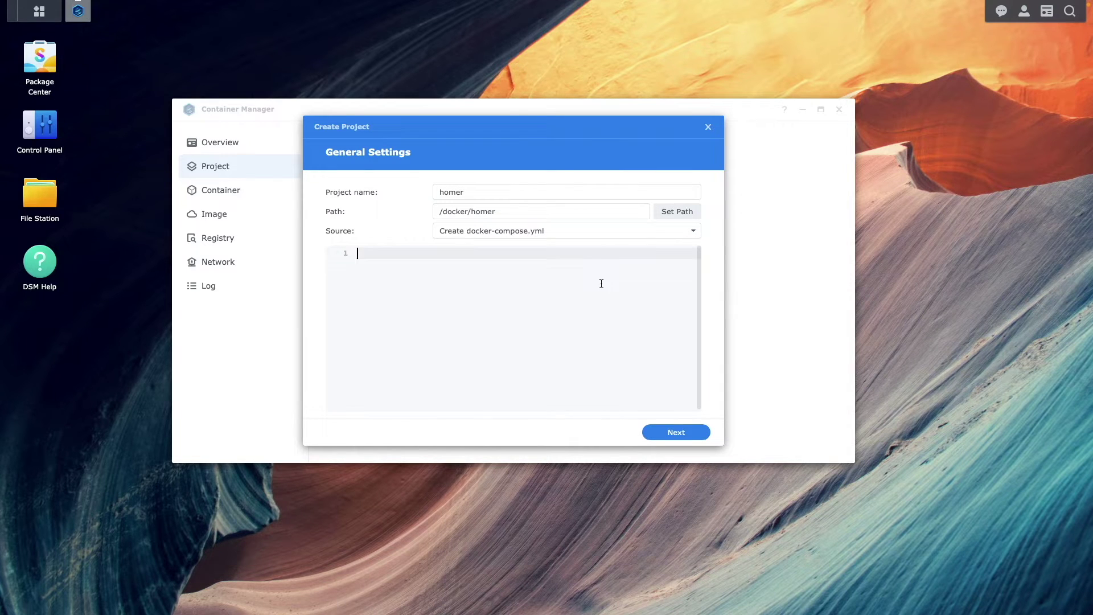
Paste the homer compose definition (image b4bz/homer, port 8080:8080) and show the account menu.
text(version: "2" services:   homer:     image: b4bz/homer     container_name: homer     volumes:       - /volume1/docker/homer/data:/www/assets     ports:       - 8080:8080     user: UID:GID     restart: unless-stopped)
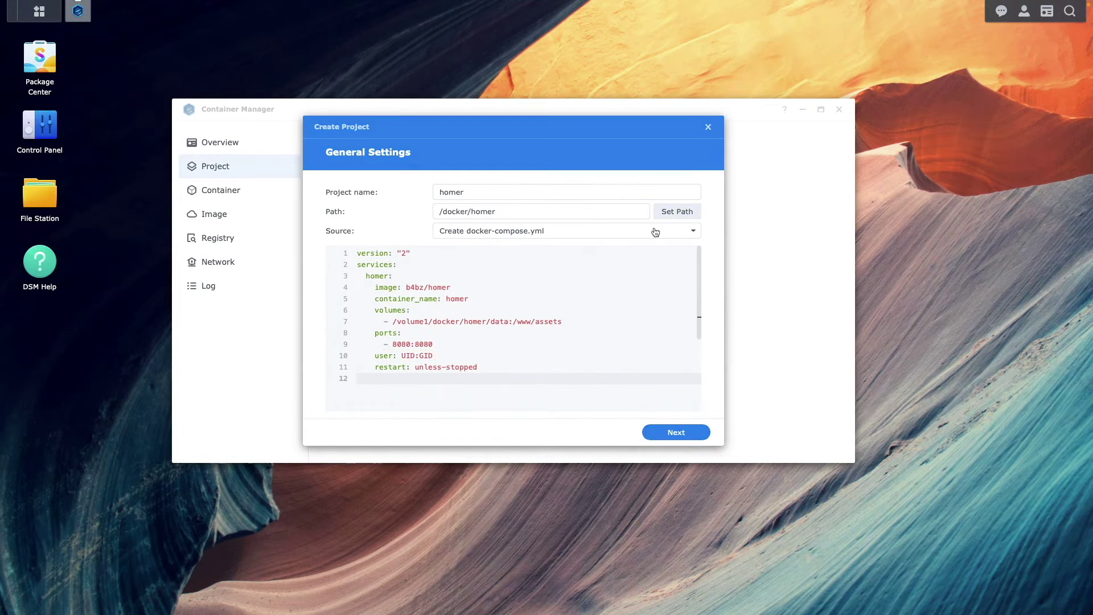
click(1025, 17)
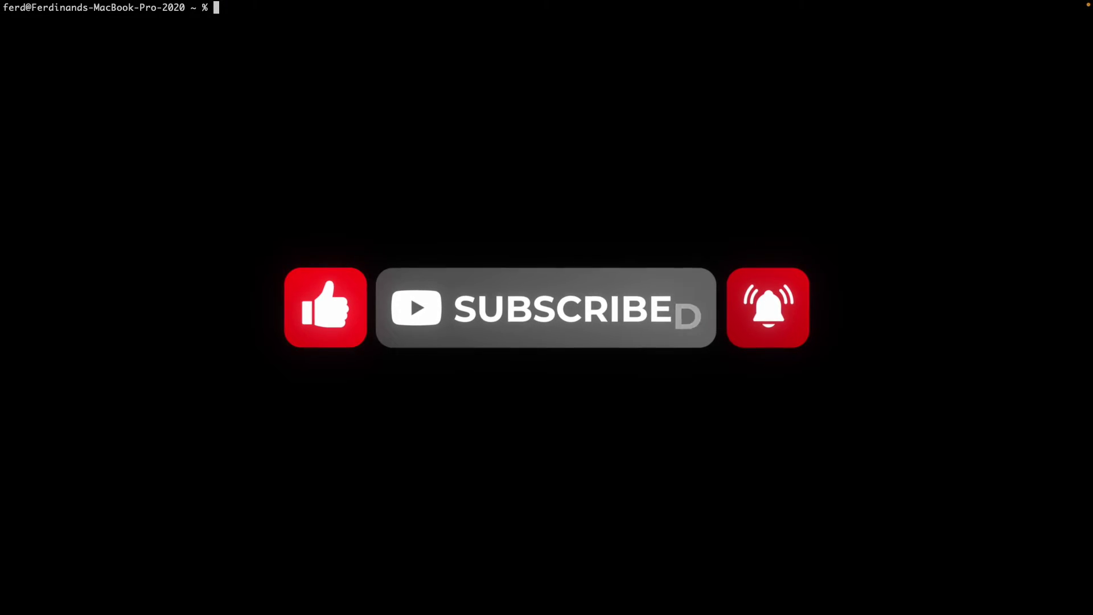
SSH into the NAS at 192.168.81.15 and run id to read the admin user's uid and gid.
text(ssh dsadmin@192.168.81.15)
key(Return)
key(Return)
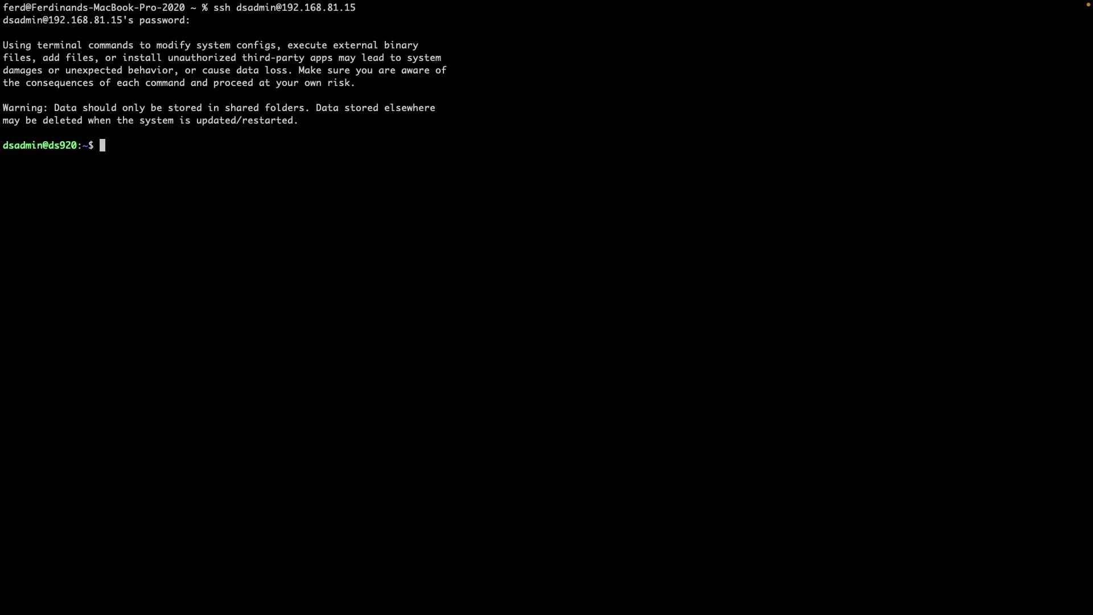
text(id dsadmin)
key(Return)
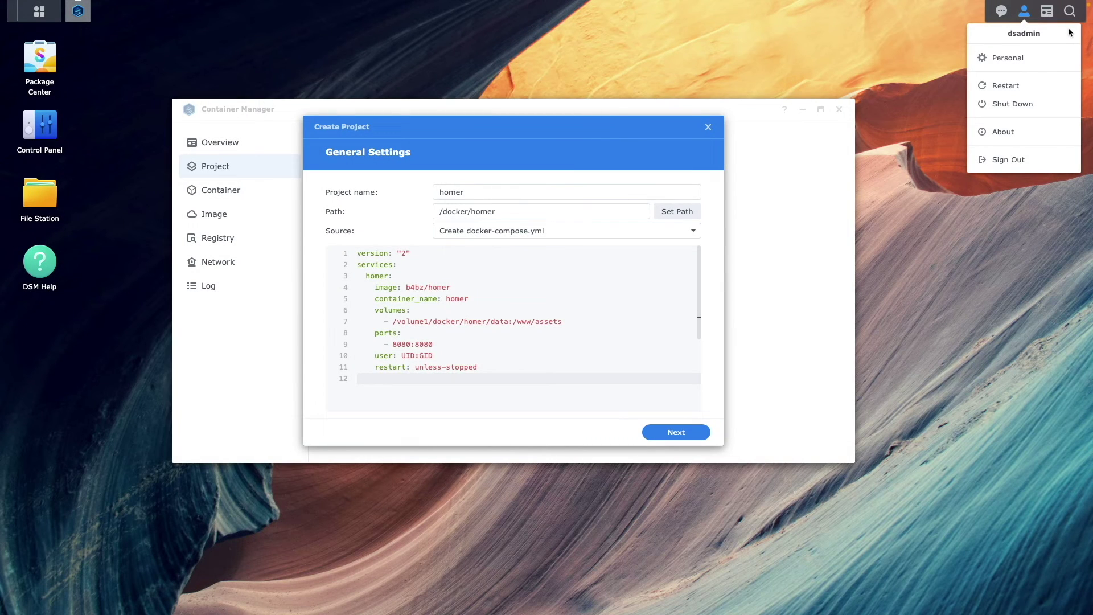
Replace the UID:GID placeholder on line 10 of the compose file with 1026:100.
click(532, 408)
click(379, 356)
key(Right)
key(Right)
key(Right)
key(Right)
key(Right)
key(Right)
key(Right)
key(Right)
key(BackSpace)
key(BackSpace)
key(BackSpace)
text(1026)
key(Right)
key(Right)
key(Right)
key(Right)
key(BackSpace)
key(BackSpace)
key(BackSpace)
text(100)
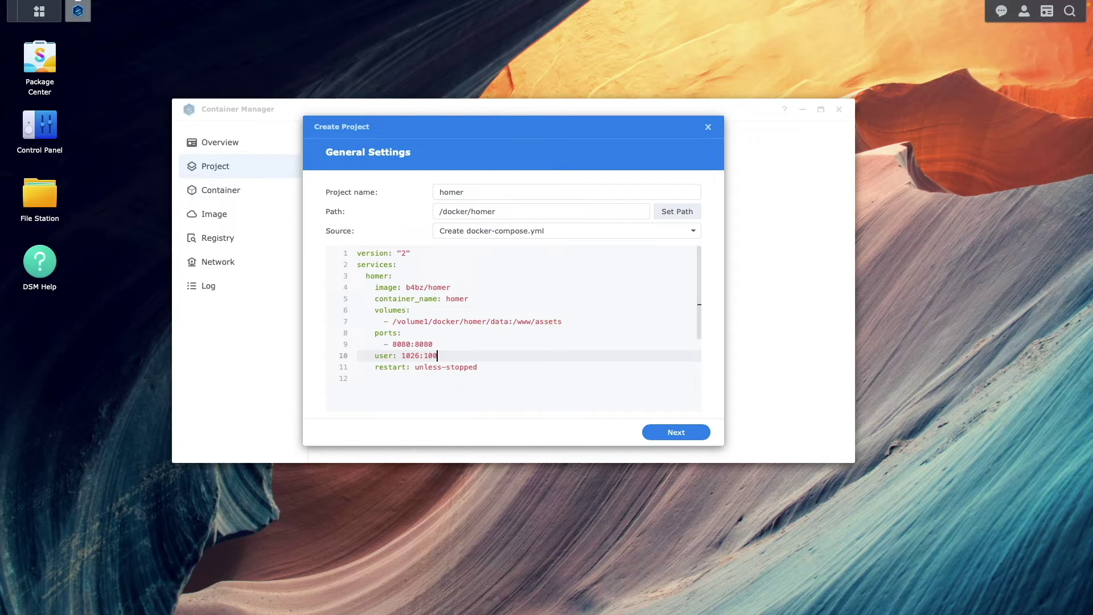
Finish the wizard to create and start the homer project.
click(653, 433)
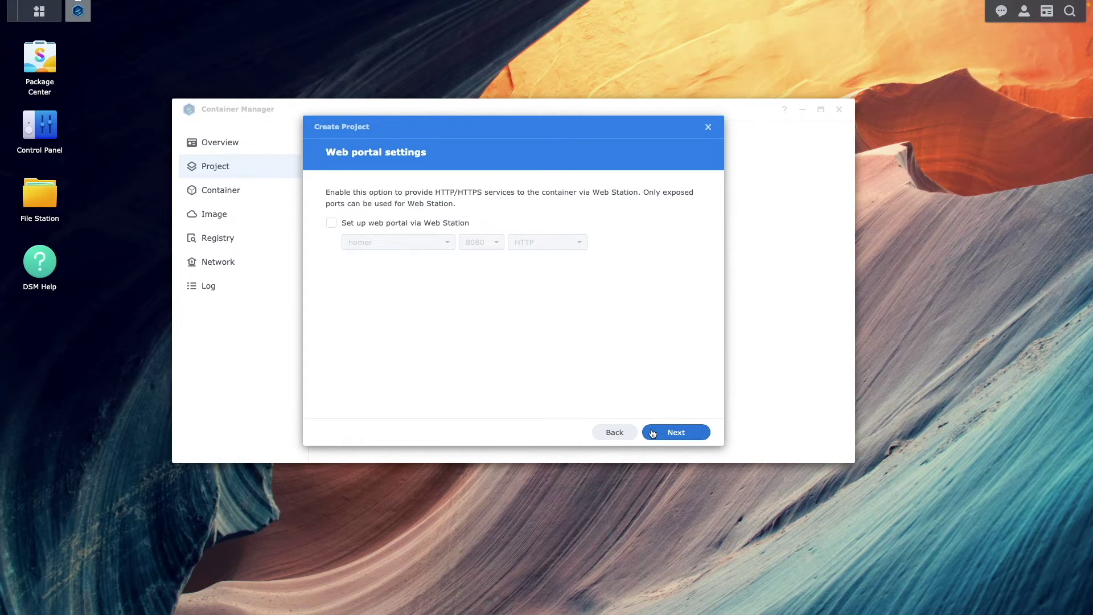
click(653, 432)
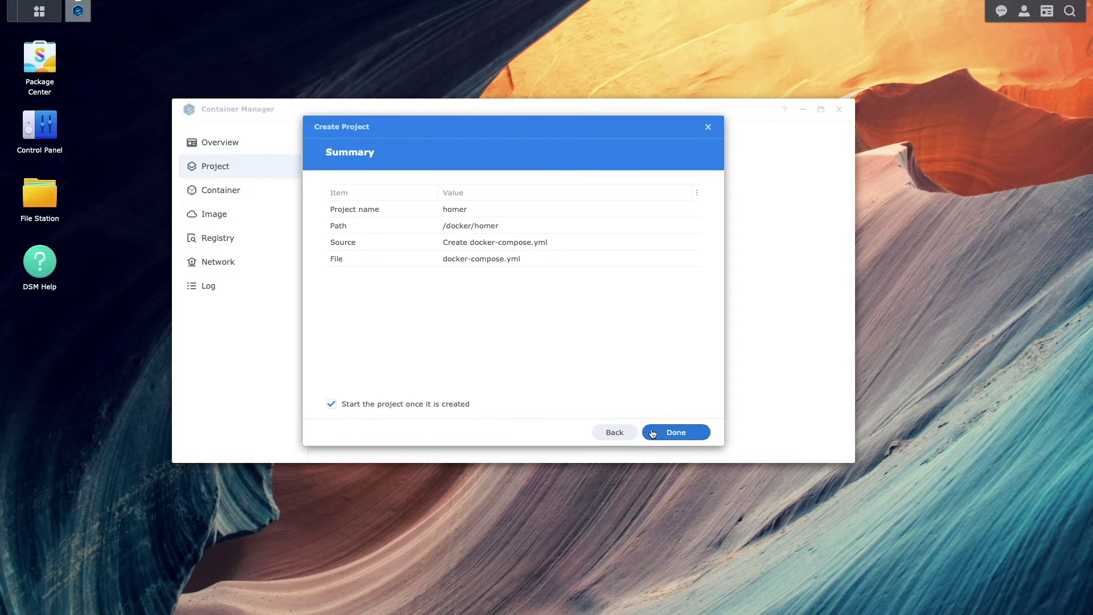
click(653, 433)
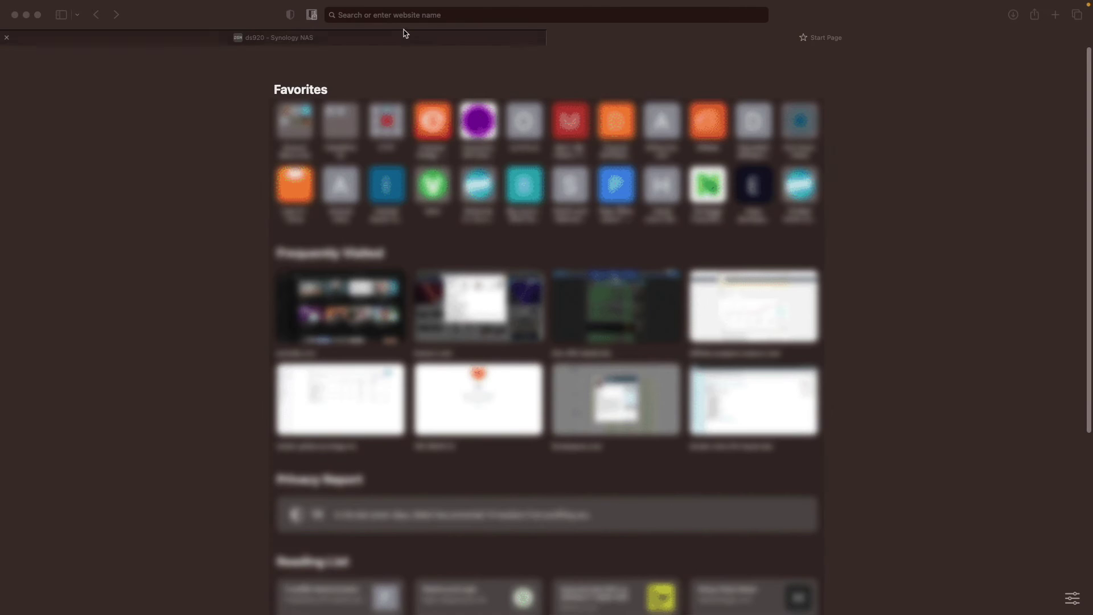
Load the Homer dashboard at 192.168.81.15:8080/ in Safari.
click(394, 14)
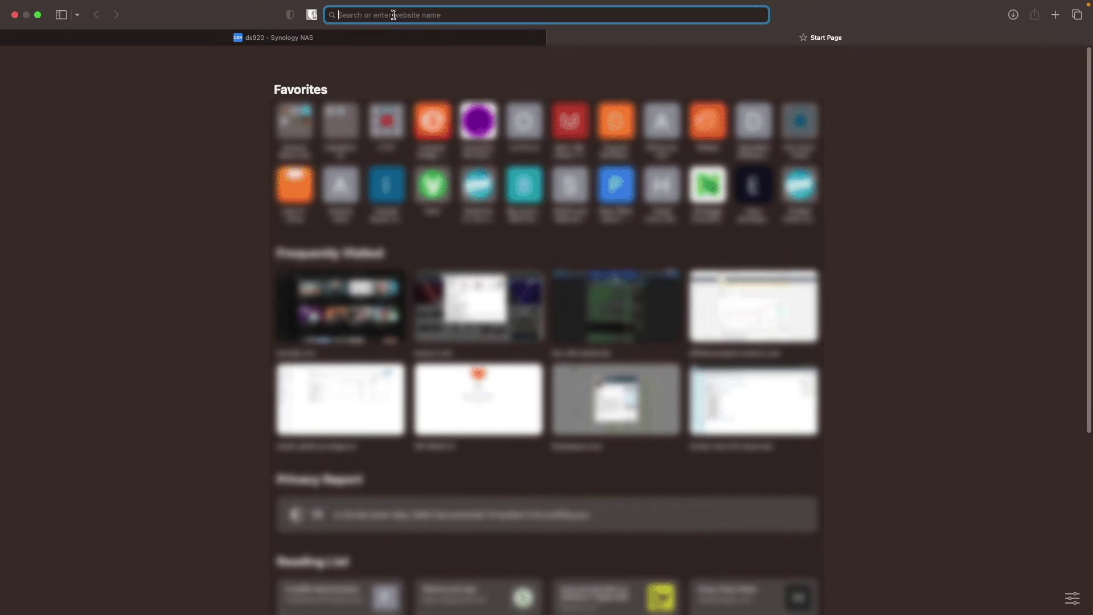
text(192.1)
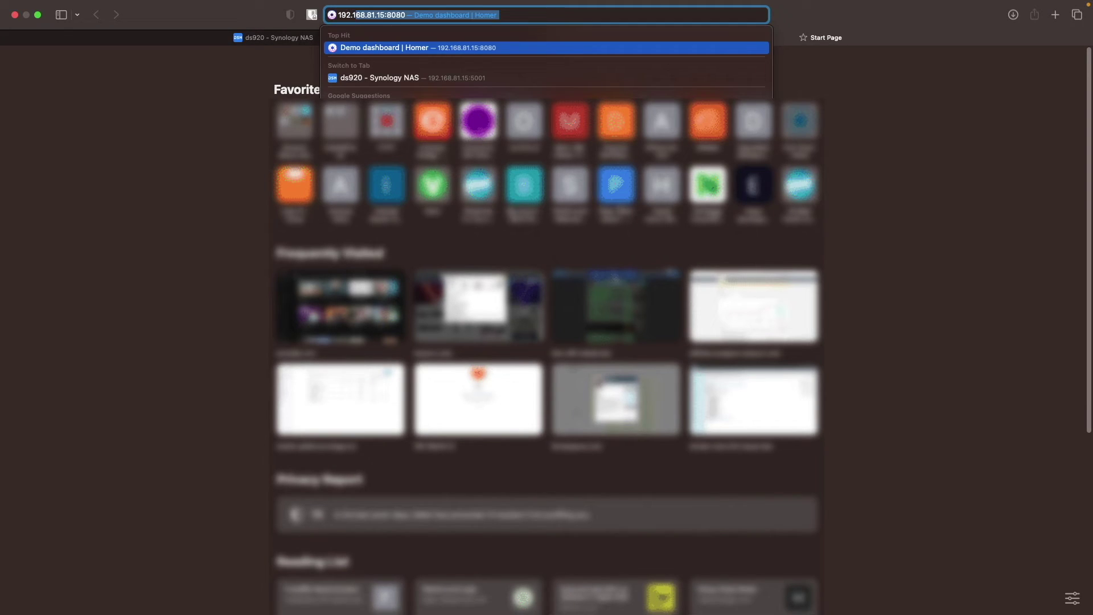
key(Right)
text(/)
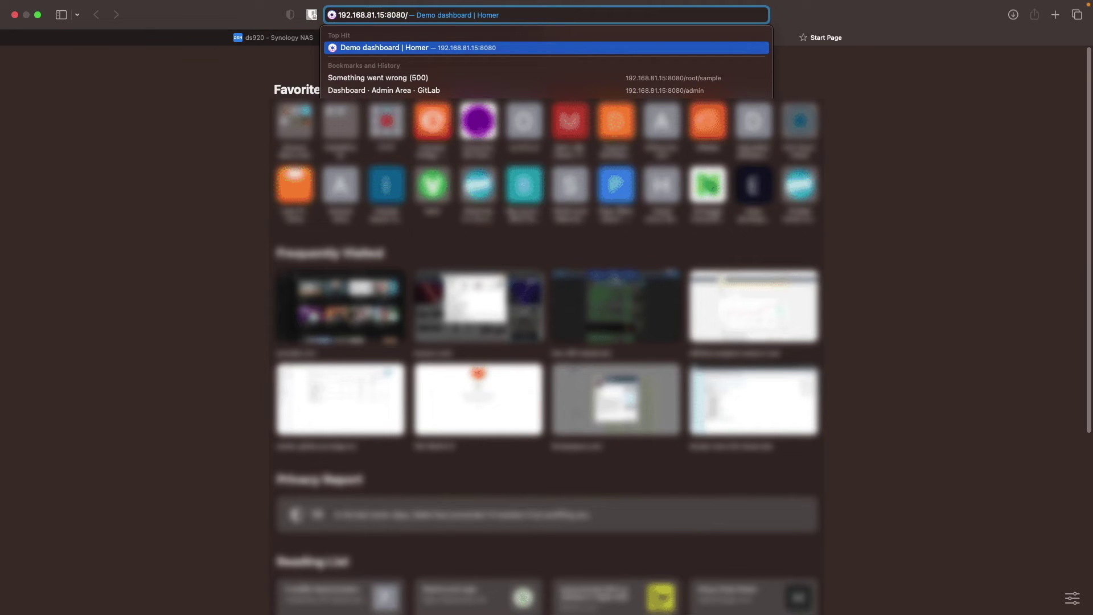
key(Return)
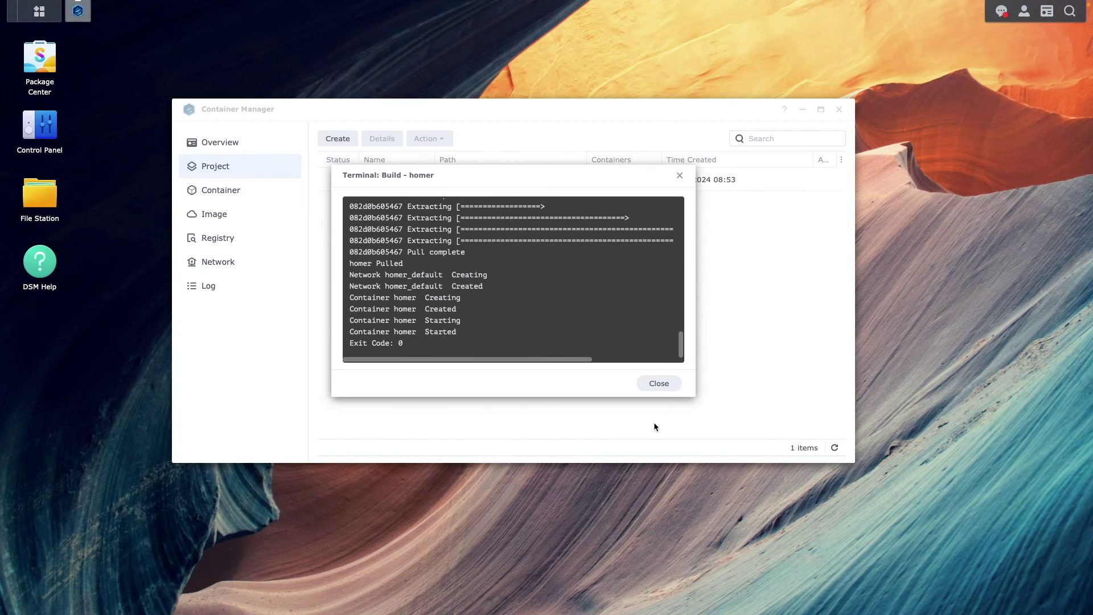
Close Container Manager and open docker/homer/data/config.yml in Text Editor from File Station.
click(656, 385)
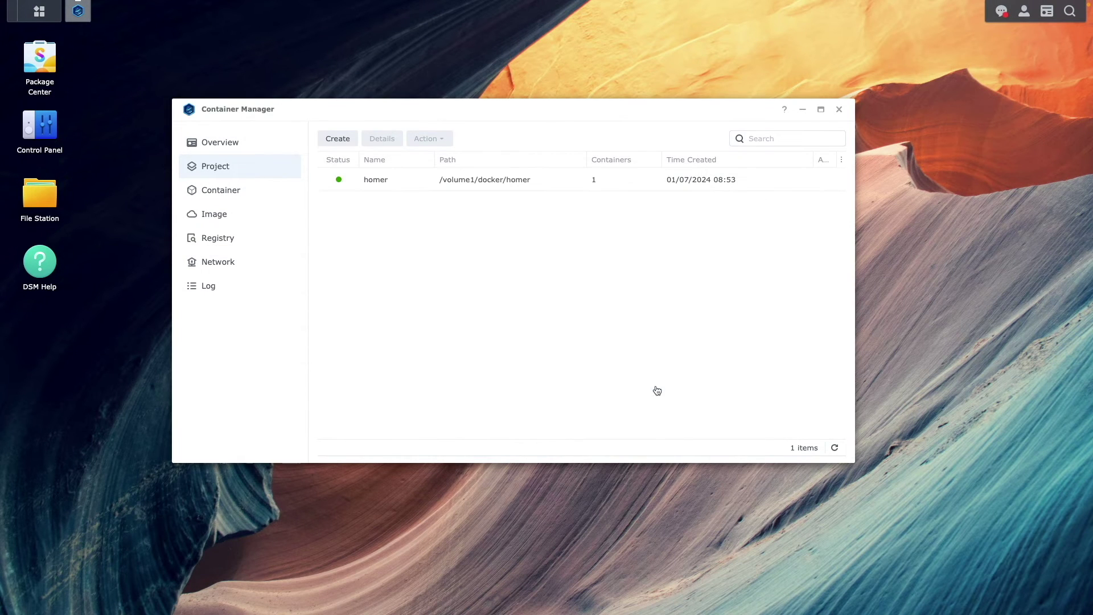
click(841, 111)
click(50, 199)
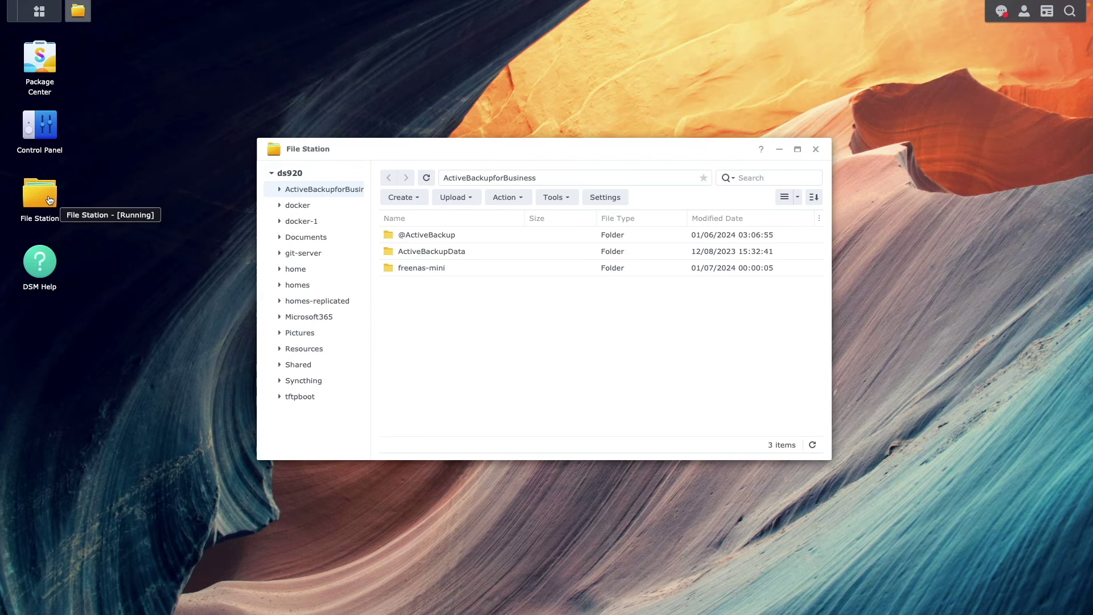
click(294, 206)
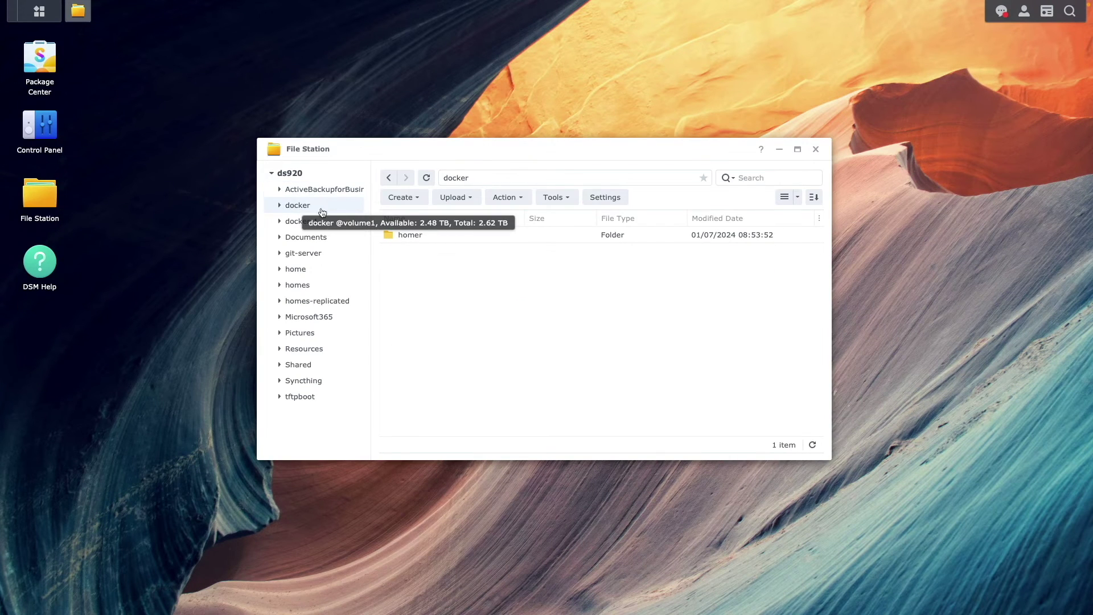
double_click(409, 235)
double_click(409, 235)
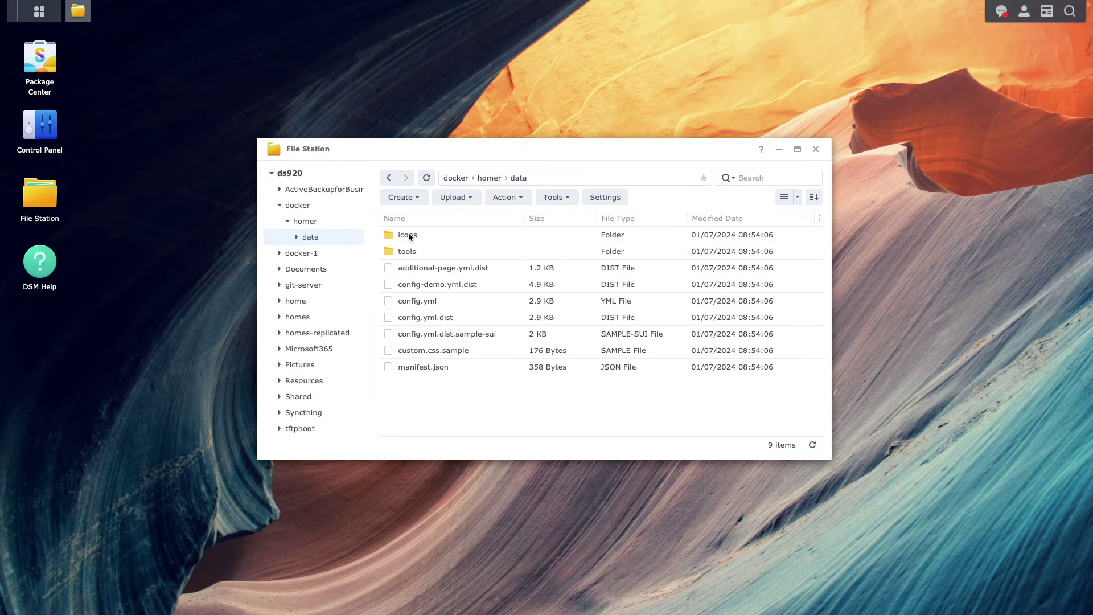
right_click(455, 301)
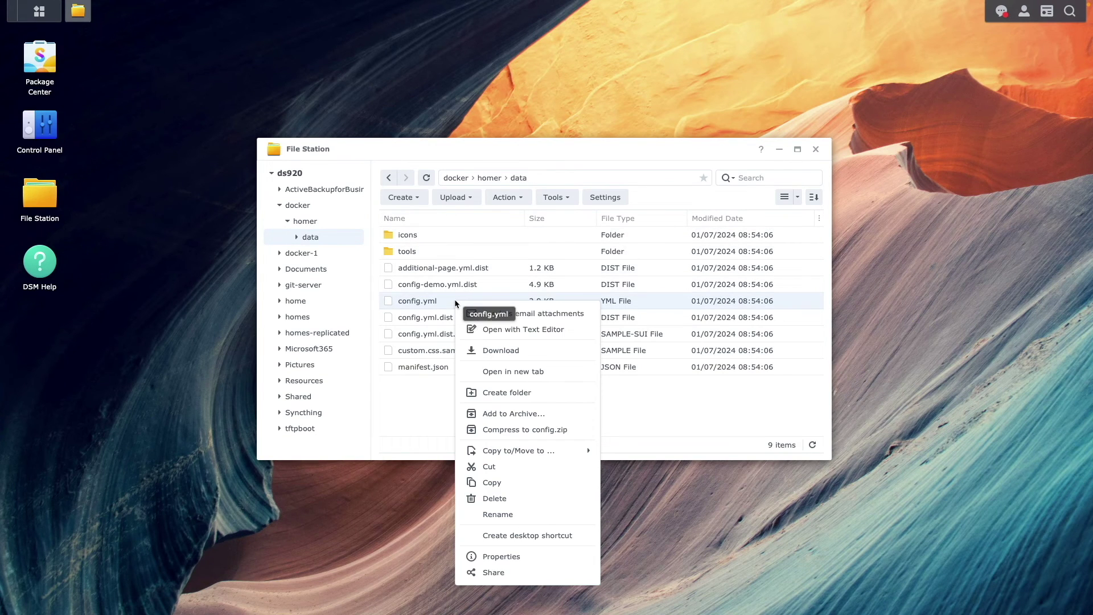
click(522, 334)
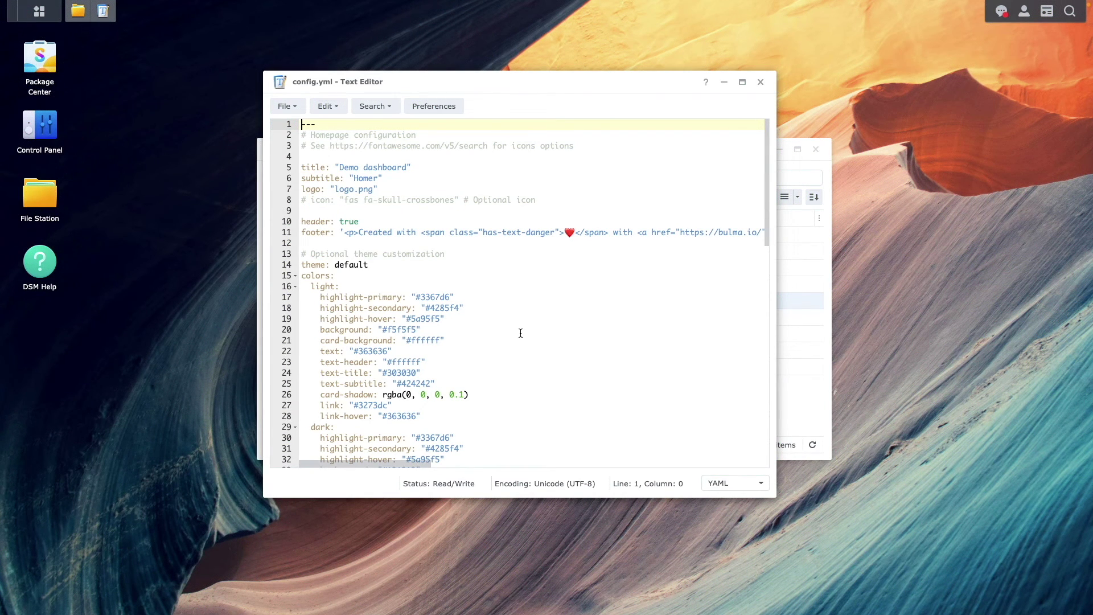
Look inside the data/tools sample images folder, then scroll through config.yml in Text Editor.
click(797, 166)
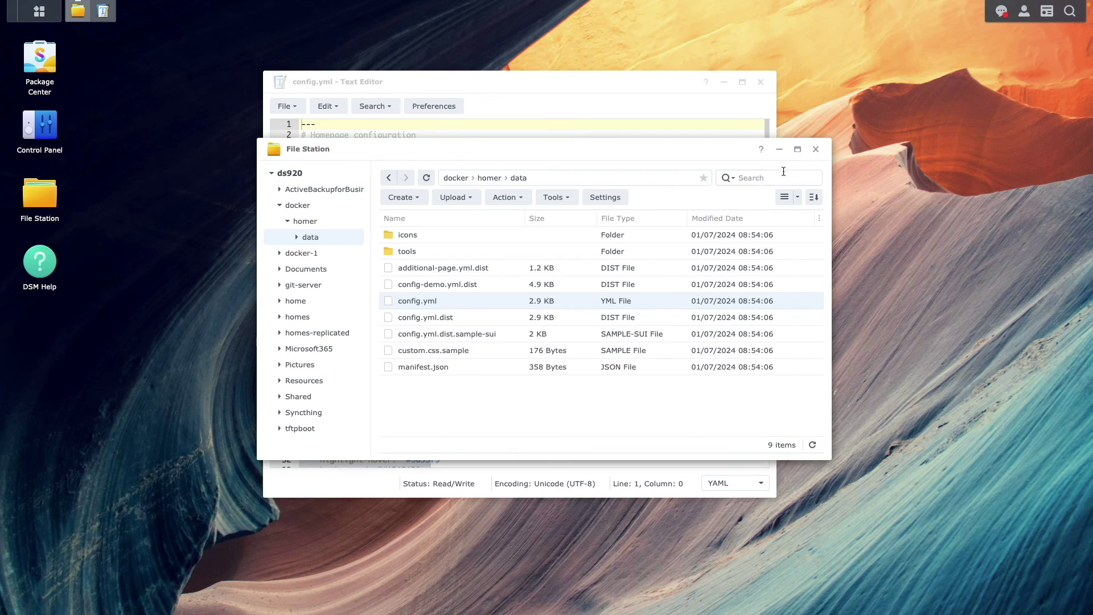
double_click(472, 250)
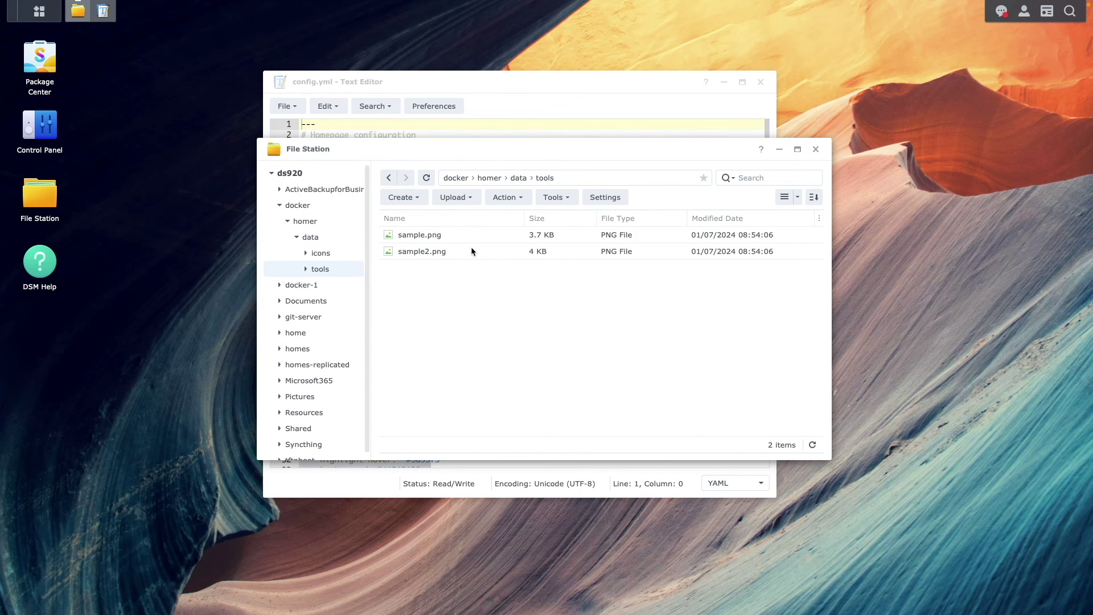
click(566, 112)
scroll(764, 184, down, 1)
scroll(765, 184, down, 9)
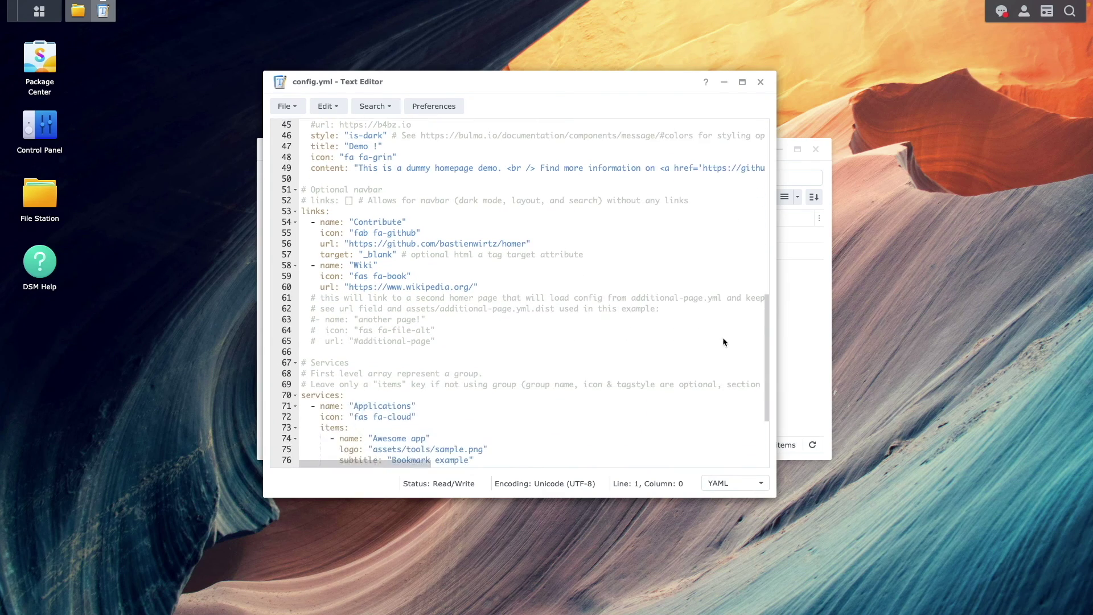